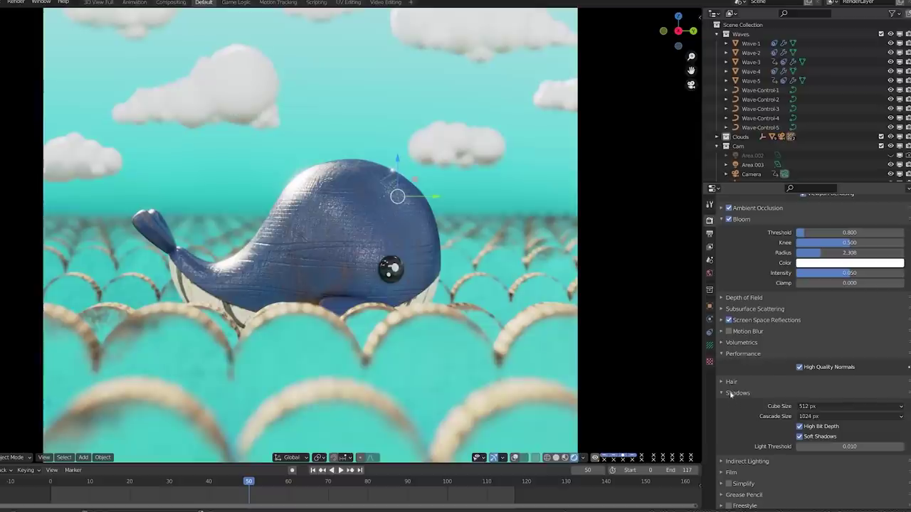
# Scroll the whale scene's Render Properties up to the Render Engine and Sampling settings
pyautogui.scroll(1, 725, 341)
pyautogui.scroll(1, 725, 345)
pyautogui.scroll(2, 722, 356)
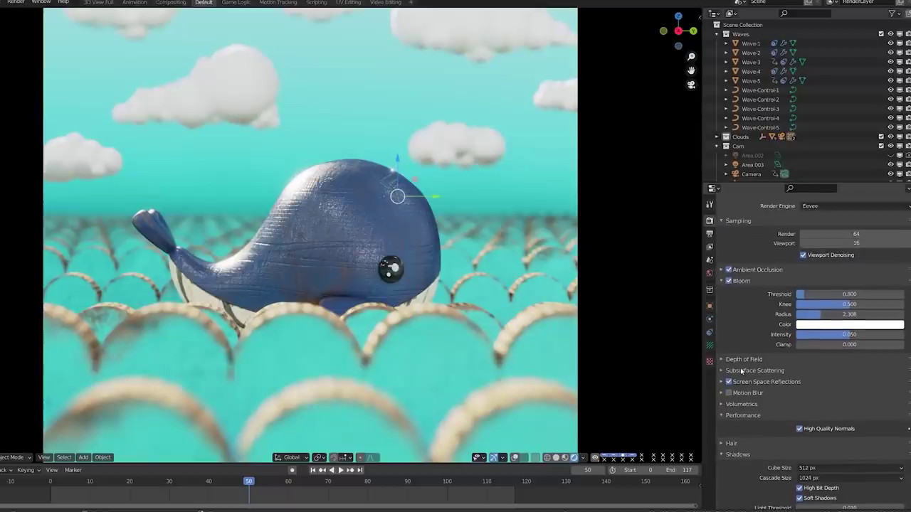
# Lower the gear camera's depth-of-field F-Stop for stronger bokeh, then orbit toward the character's head
pyautogui.click(720, 360)
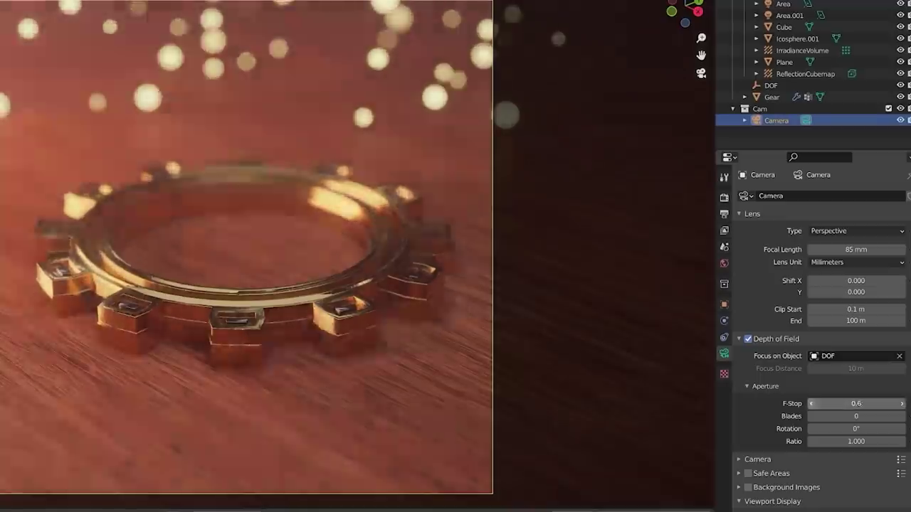
pyautogui.click(808, 403)
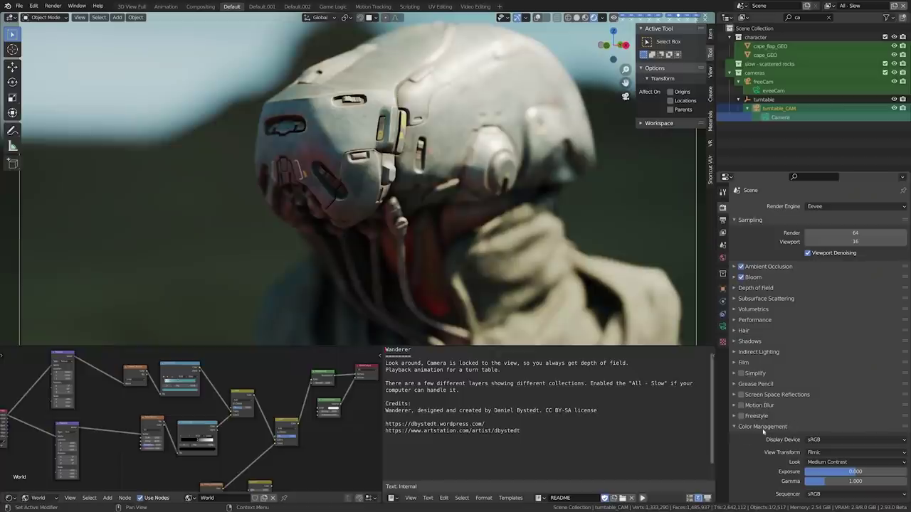
pyautogui.moveTo(431, 254); pyautogui.dragTo(441, 254, button='middle')
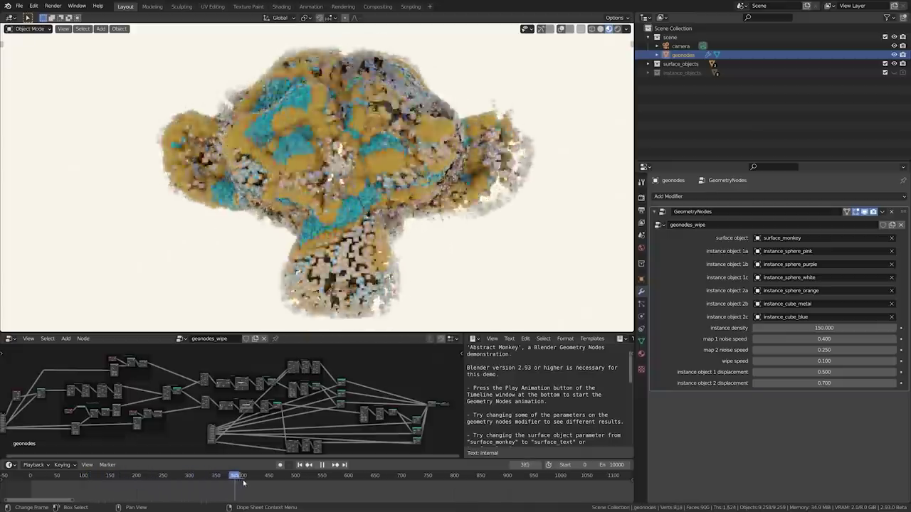
# Orbit in close to the monkey and pan the Still Life node tree closer
pyautogui.moveTo(341, 214); pyautogui.dragTo(382, 117, button='middle')
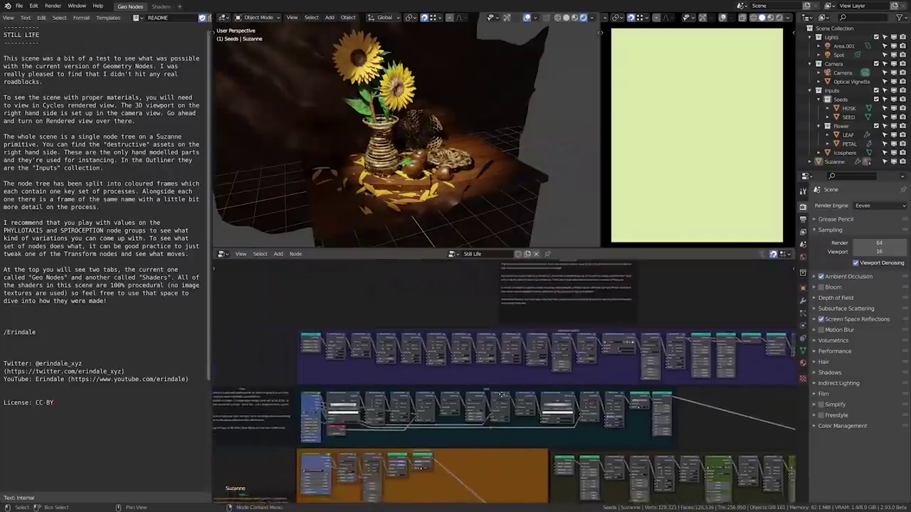
pyautogui.moveTo(502, 393); pyautogui.dragTo(481, 341, button='middle')
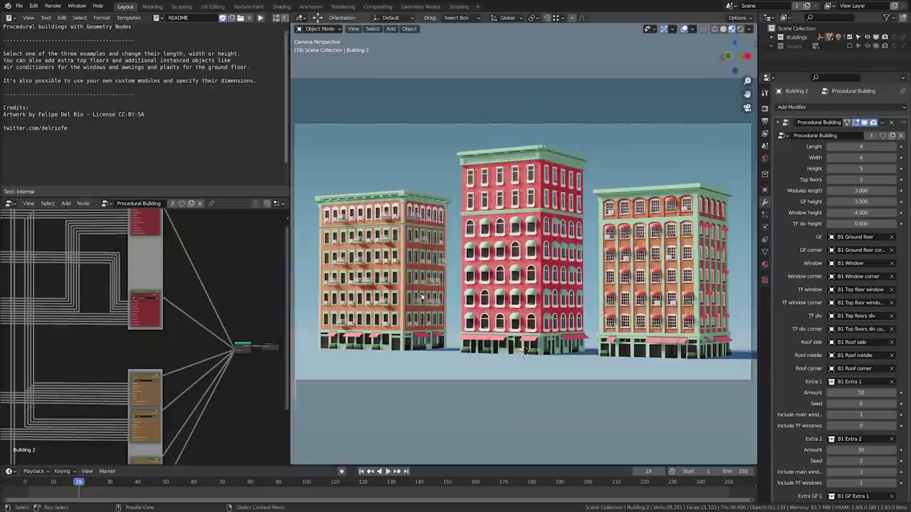
# Make the middle building narrower, longer, wider and lower with its Lenght/Width/Height fields
pyautogui.click(830, 146)
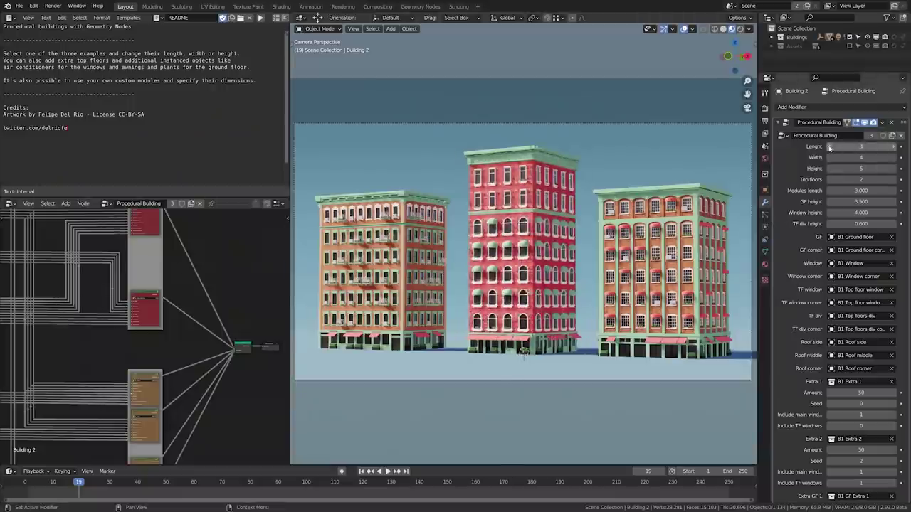
pyautogui.click(893, 146)
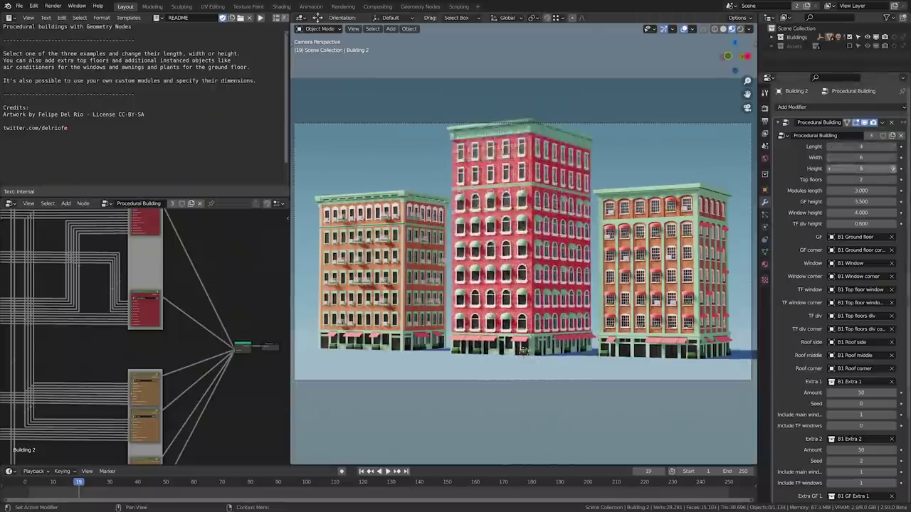
pyautogui.click(829, 169)
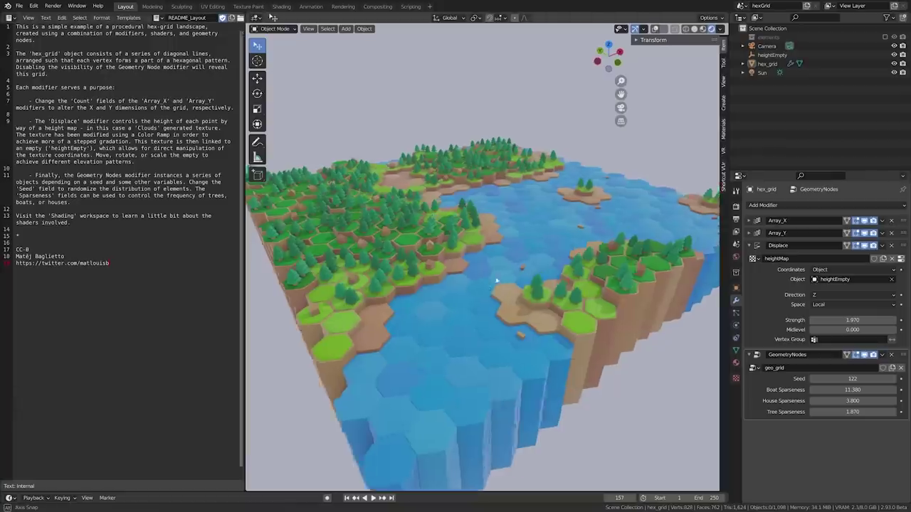
# Raise the Seed values to reshuffle the hex island's trees and boats and the salad ingredients
pyautogui.click(894, 382)
pyautogui.click(894, 382)
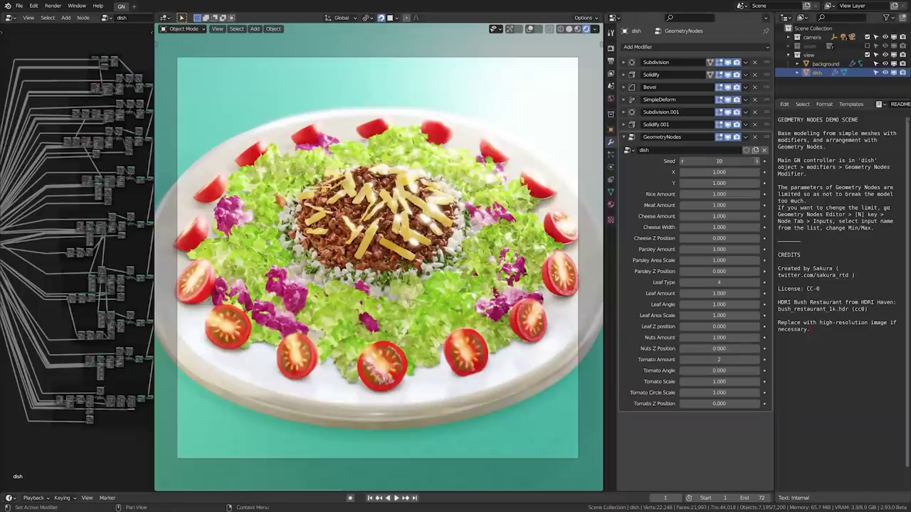
pyautogui.click(759, 161)
pyautogui.click(758, 160)
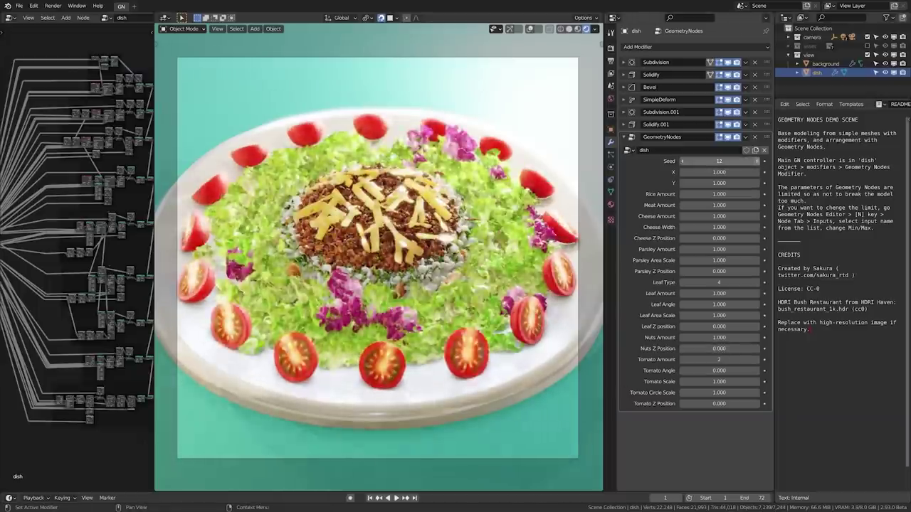
pyautogui.click(757, 161)
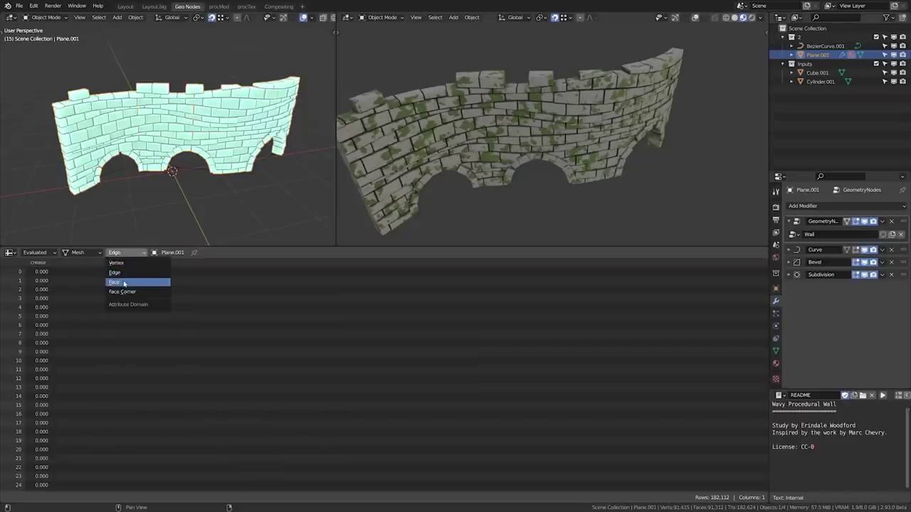
# Switch the wavy wall's Spreadsheet domain to Face, then to Vertex attributes
pyautogui.click(124, 283)
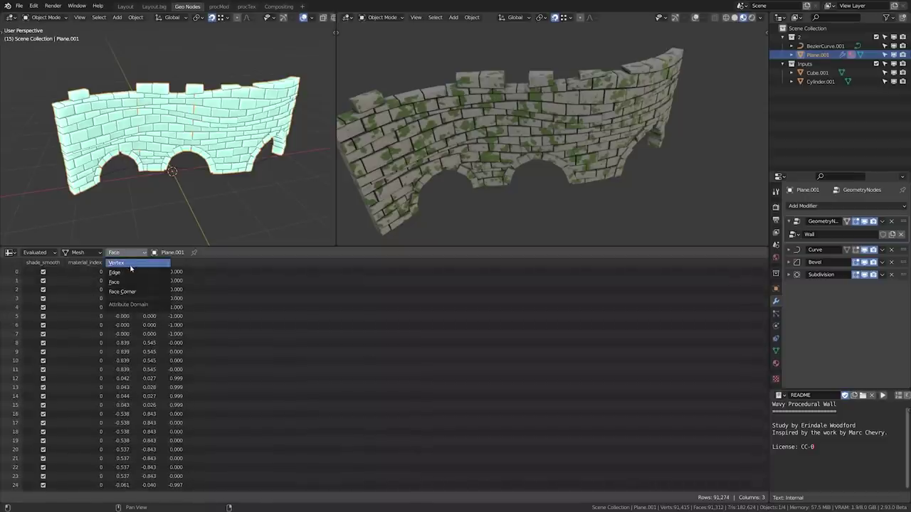
pyautogui.click(130, 265)
pyautogui.scroll(-5, 107, 333)
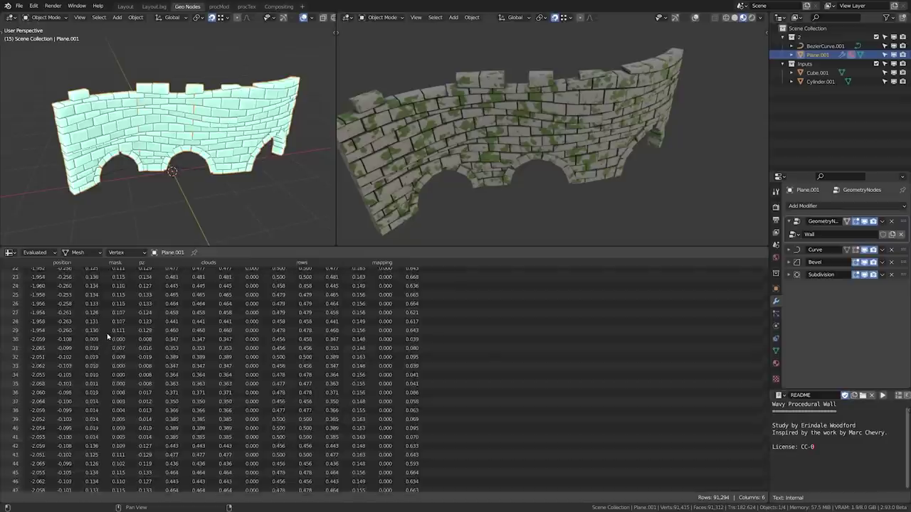
# Add a Geometry Nodes workspace, enable rendering of 'slow - scattered rocks', and orbit the Wanderer
pyautogui.click(419, 6)
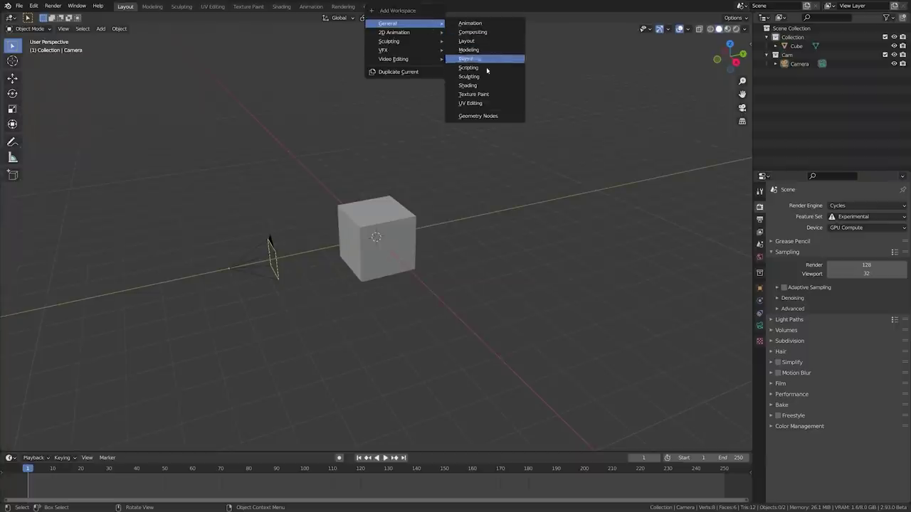
pyautogui.click(480, 116)
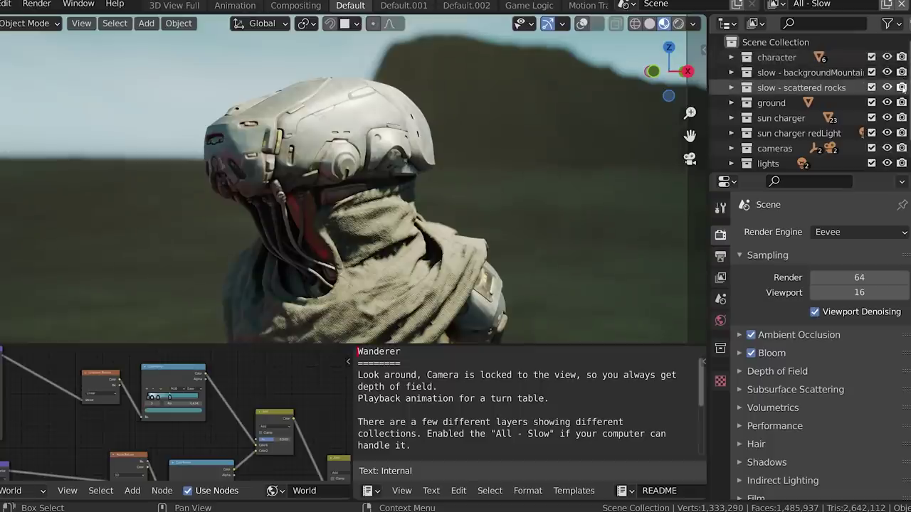
pyautogui.click(901, 88)
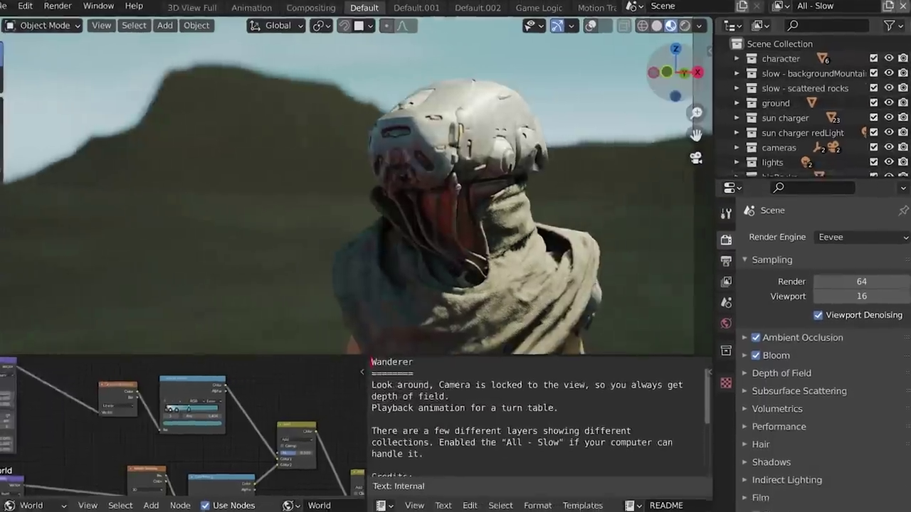
pyautogui.moveTo(666, 75); pyautogui.dragTo(660, 72)
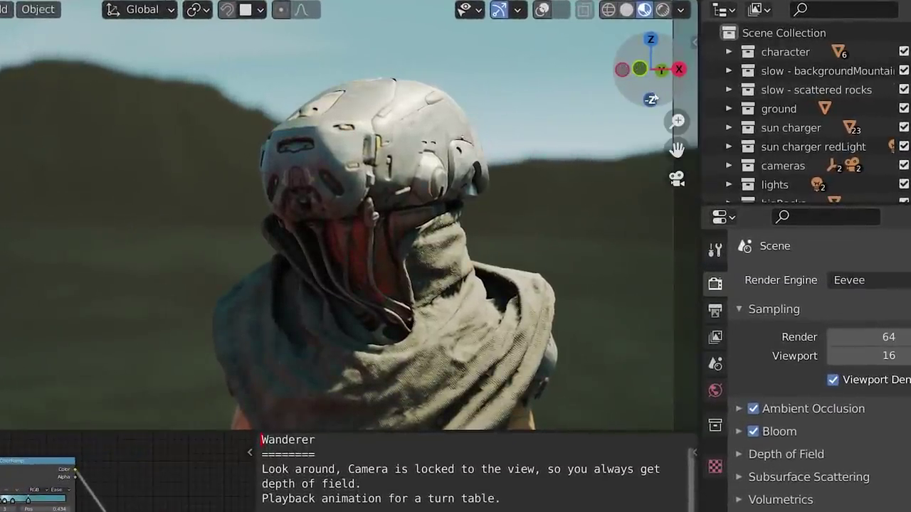
pyautogui.moveTo(666, 89); pyautogui.dragTo(701, 91)
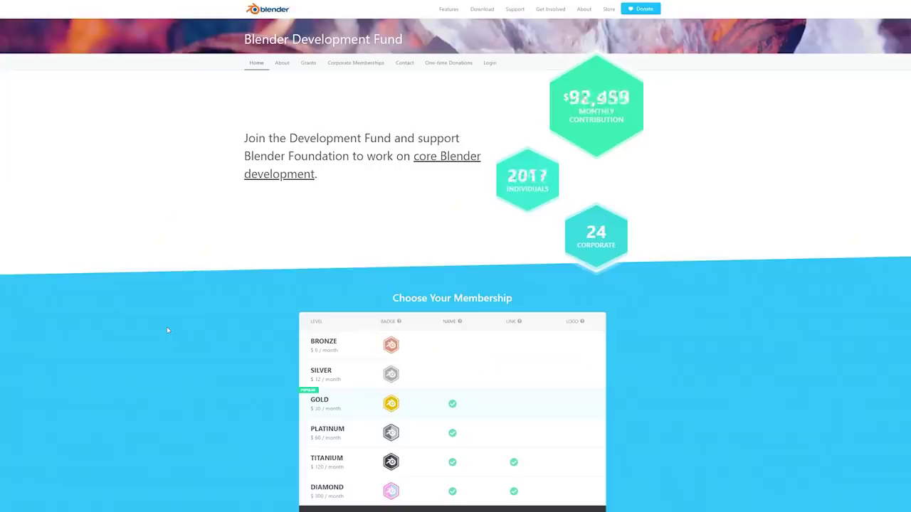
# Scroll the Development Fund page down to the membership table's Corporate tier
pyautogui.scroll(-2, 168, 330)
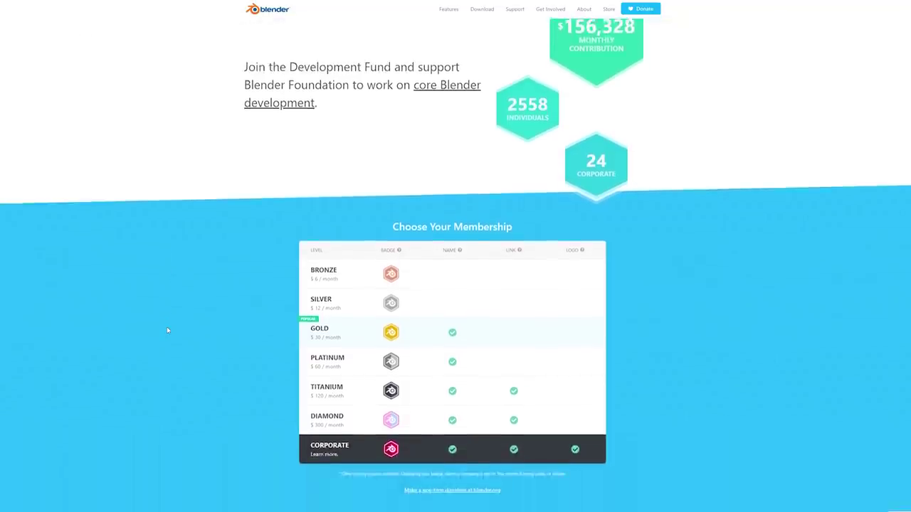
pyautogui.scroll(-1, 168, 330)
pyautogui.scroll(-1, 168, 330)
pyautogui.scroll(-2, 168, 330)
pyautogui.scroll(-1, 168, 330)
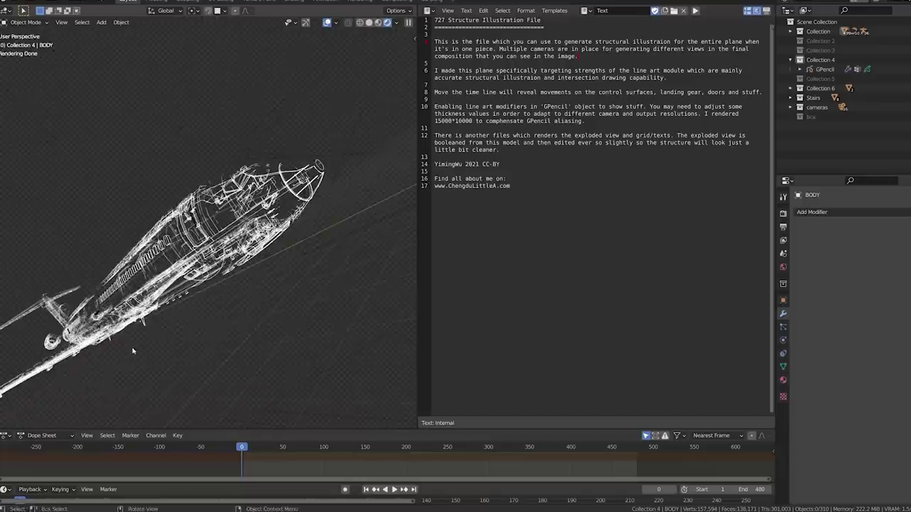
# Orbit closer to the wireframe 727 plane and zoom the line-art view
pyautogui.moveTo(132, 351)
pyautogui.mouseDown(button='middle')
pyautogui.moveTo(244, 304)
pyautogui.moveTo(214, 285)
pyautogui.moveTo(157, 367)
pyautogui.moveTo(195, 351)
pyautogui.mouseUp(button='middle')
pyautogui.scroll(-4, 208, 299)
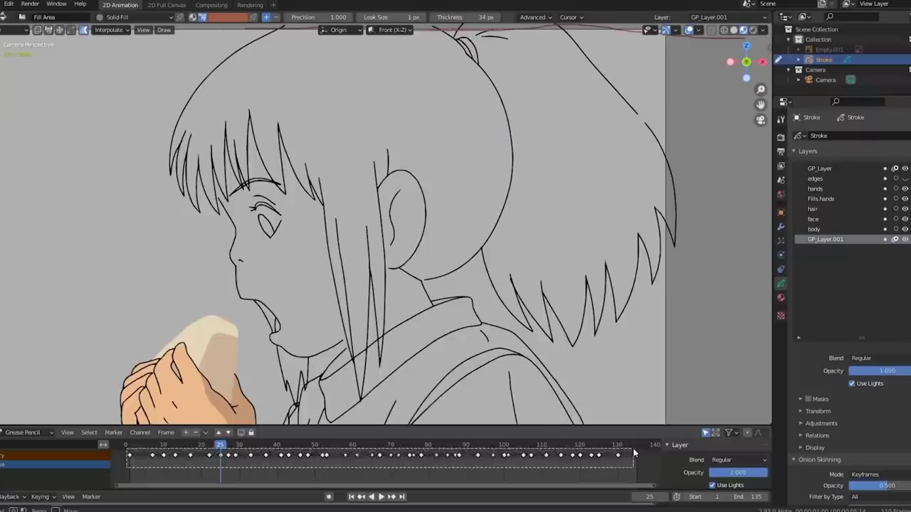
# Select several hair keyframes for multiframe editing and fill the hair regions with reddish-brown
pyautogui.moveTo(634, 453); pyautogui.dragTo(635, 455)
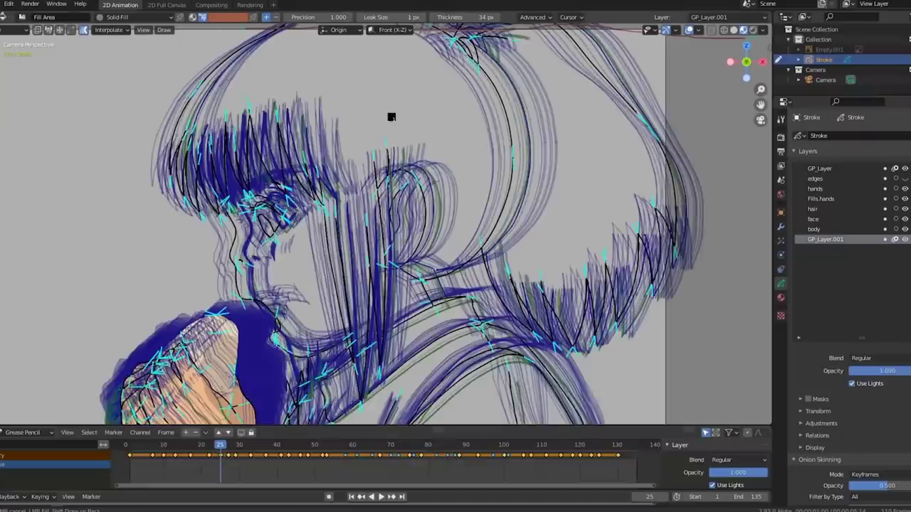
pyautogui.click(392, 117)
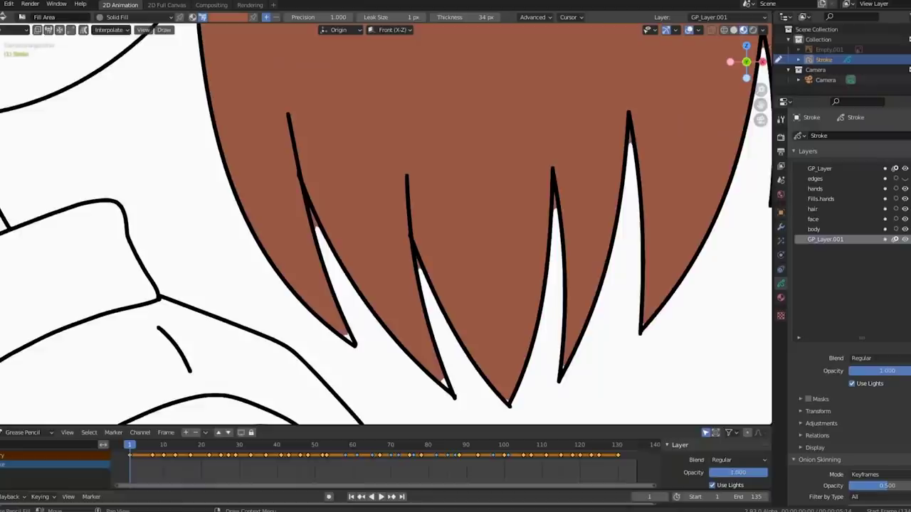
pyautogui.scroll(-2, 315, 80)
pyautogui.scroll(-3, 315, 81)
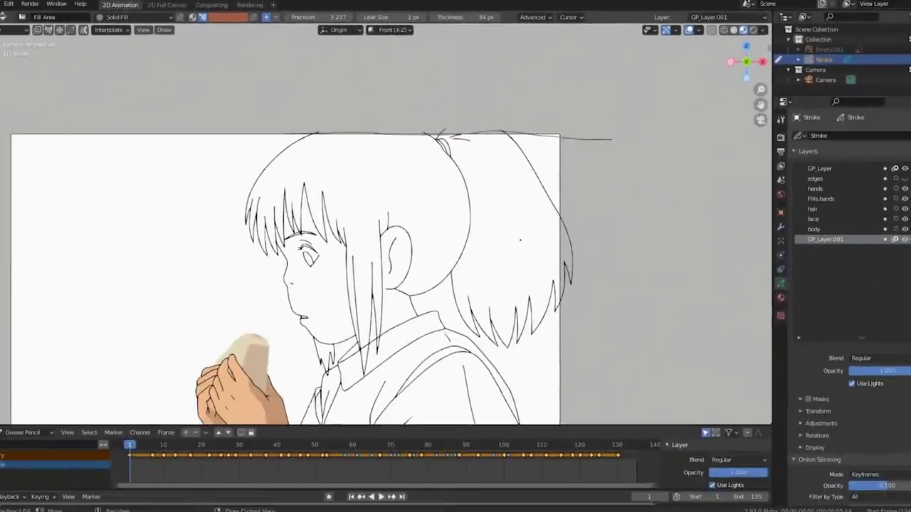
pyautogui.click(520, 241)
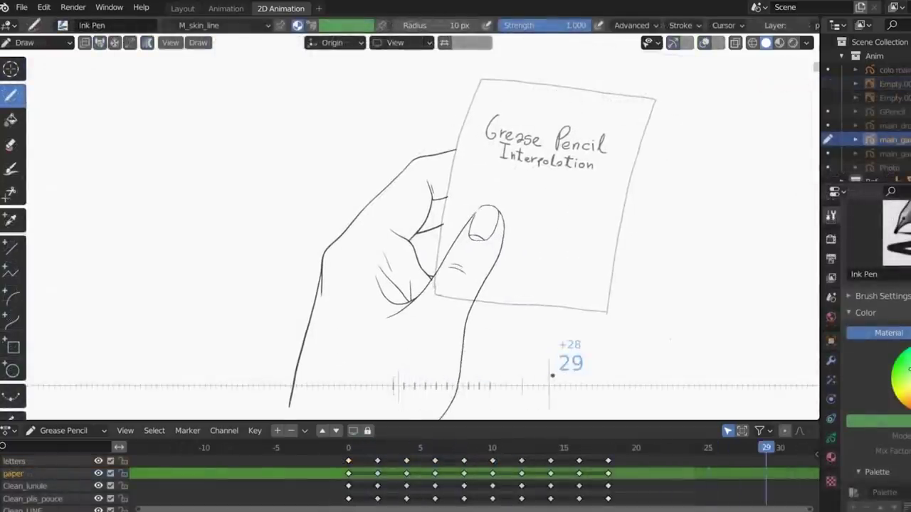
# Scrub the interpolation demo back to frame 3 and through the interpolated frames
pyautogui.keyDown('alt'); pyautogui.moveTo(552, 375); pyautogui.dragTo(408, 378, button='middle'); pyautogui.keyUp('alt')
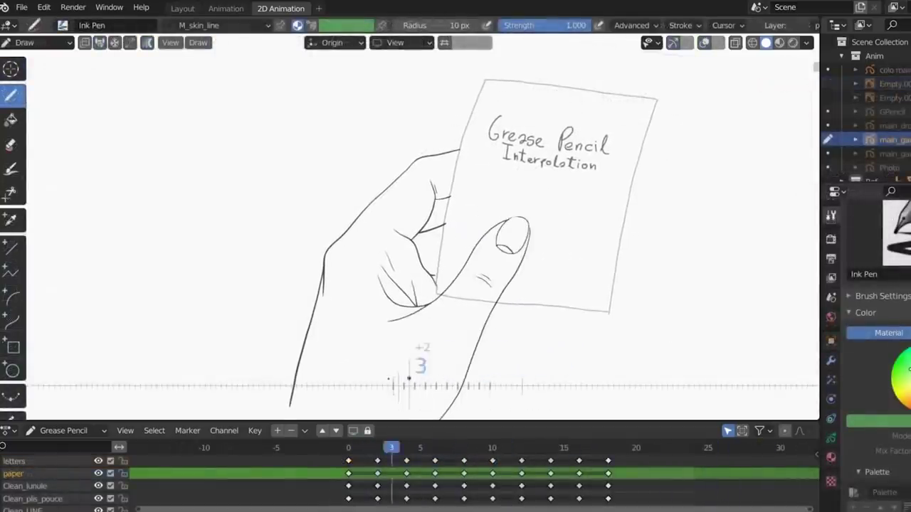
pyautogui.moveTo(329, 383)
pyautogui.keyDown('alt'); pyautogui.mouseDown(button='middle')
pyautogui.moveTo(529, 376)
pyautogui.moveTo(342, 384)
pyautogui.mouseUp(button='middle'); pyautogui.keyUp('alt')
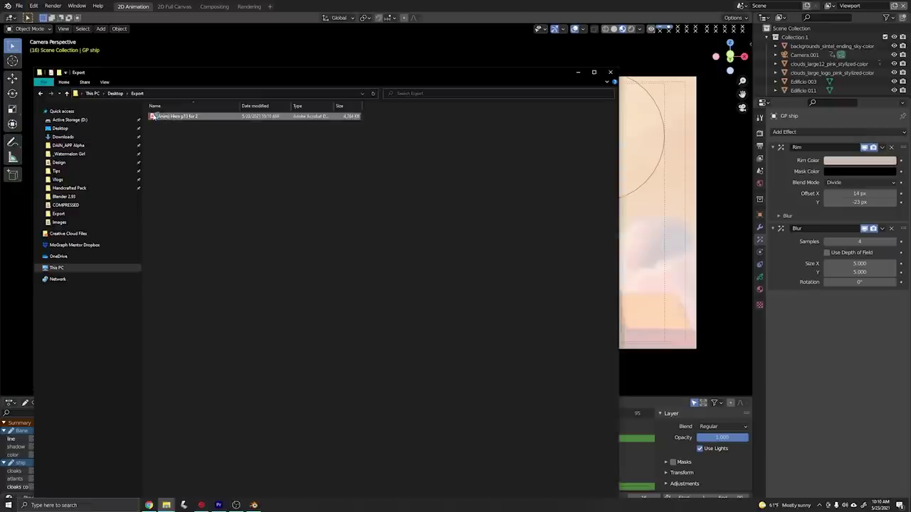
# Open the exported grease pencil PDF, then move the cartoon face strokes along global Y
pyautogui.doubleClick(152, 117)
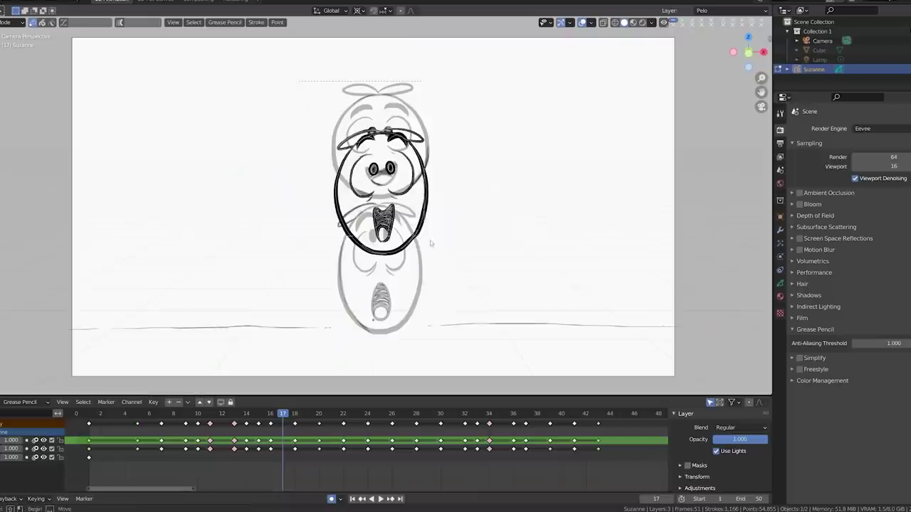
pyautogui.press('g')
pyautogui.press('y')
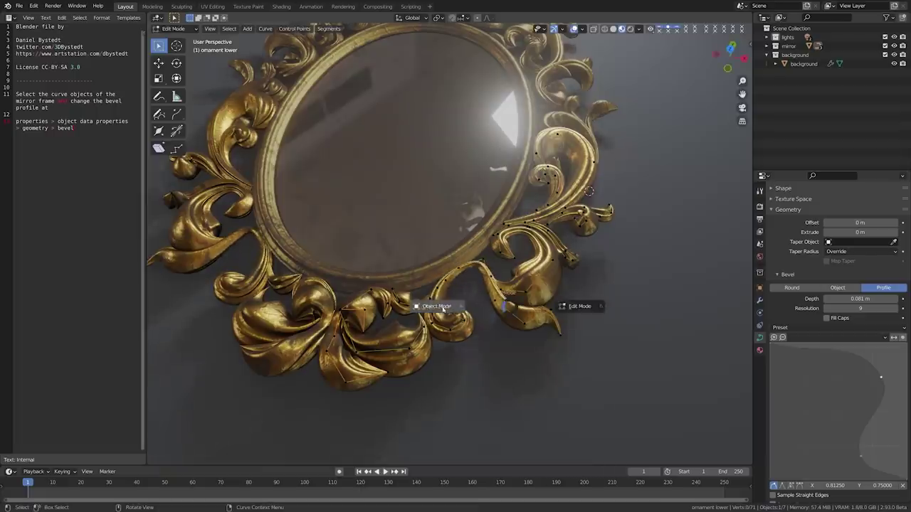
# Return to object mode and drag a profile point to reshape the mirror frame's bevel
pyautogui.click(443, 307)
pyautogui.moveTo(857, 380); pyautogui.dragTo(830, 386)
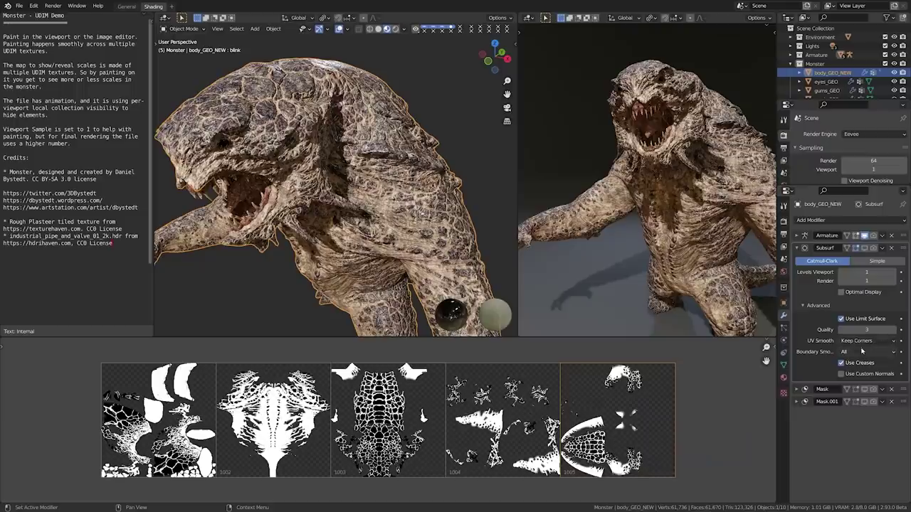
pyautogui.click(866, 342)
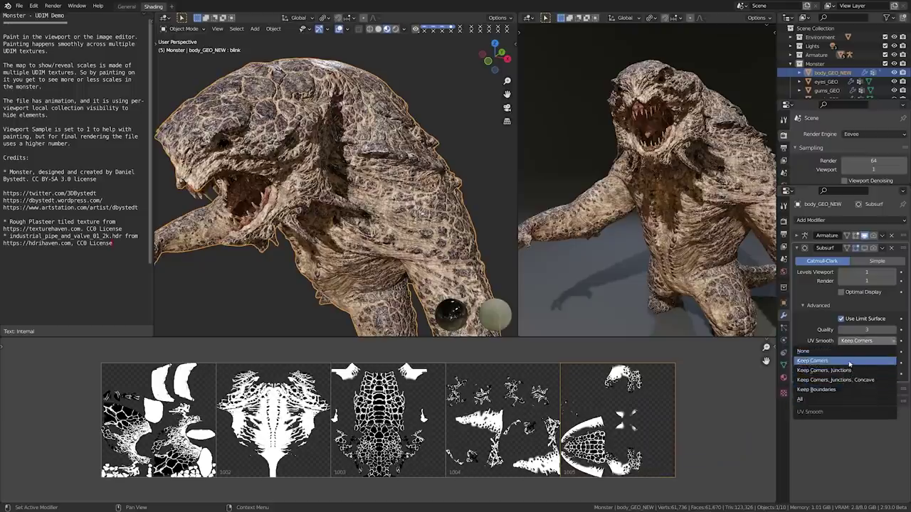
# Keep the monster's UV Smooth at Keep Corners, orbit the view, and move a seam vertex
pyautogui.click(849, 361)
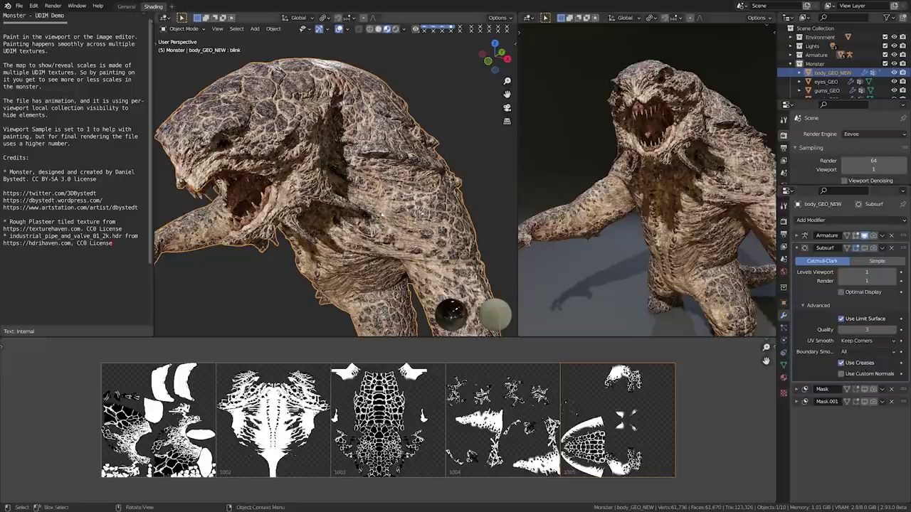
pyautogui.moveTo(382, 215)
pyautogui.mouseDown(button='middle')
pyautogui.moveTo(287, 171)
pyautogui.moveTo(276, 152)
pyautogui.moveTo(325, 158)
pyautogui.mouseUp(button='middle')
pyautogui.scroll(3, 276, 152)
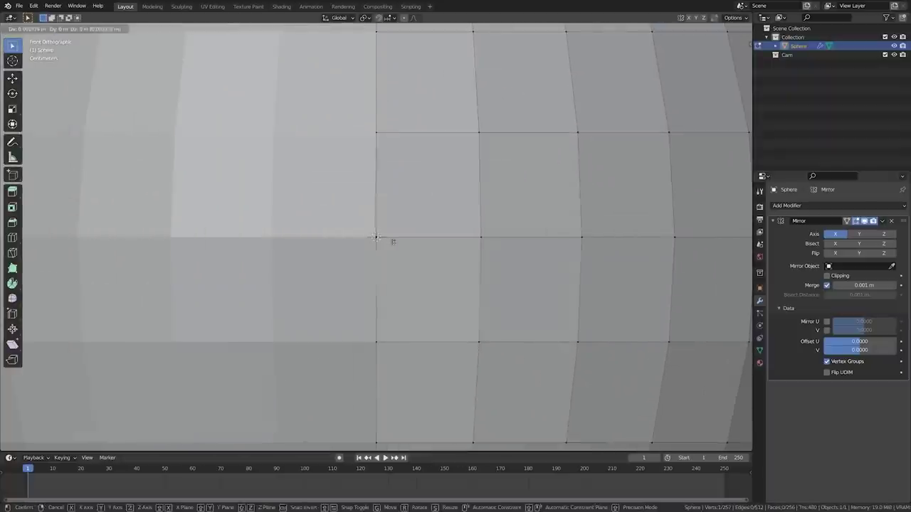
pyautogui.moveTo(390, 240); pyautogui.dragTo(377, 237)
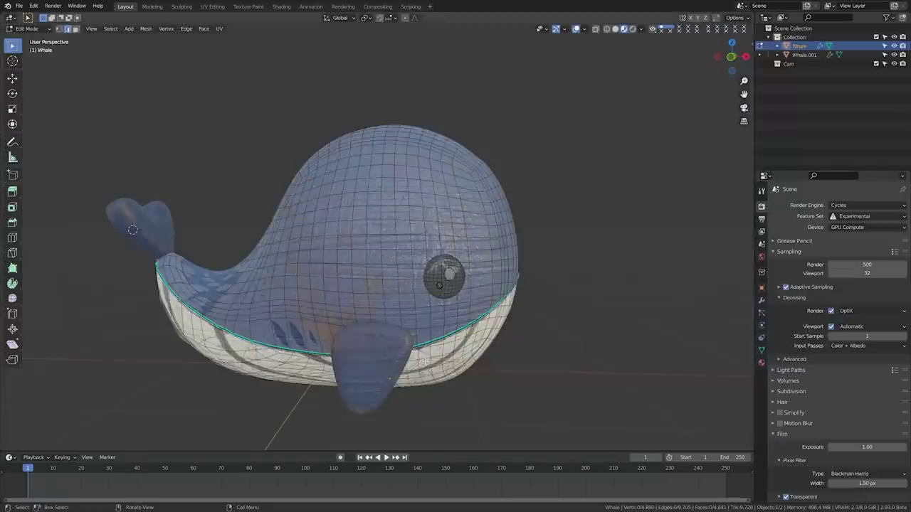
# Orbit and zoom to the whale's front and show it in solid shading
pyautogui.moveTo(423, 363)
pyautogui.mouseDown(button='middle')
pyautogui.moveTo(373, 375)
pyautogui.moveTo(87, 272)
pyautogui.mouseUp(button='middle')
pyautogui.click(376, 334)
pyautogui.scroll(4, 332, 338)
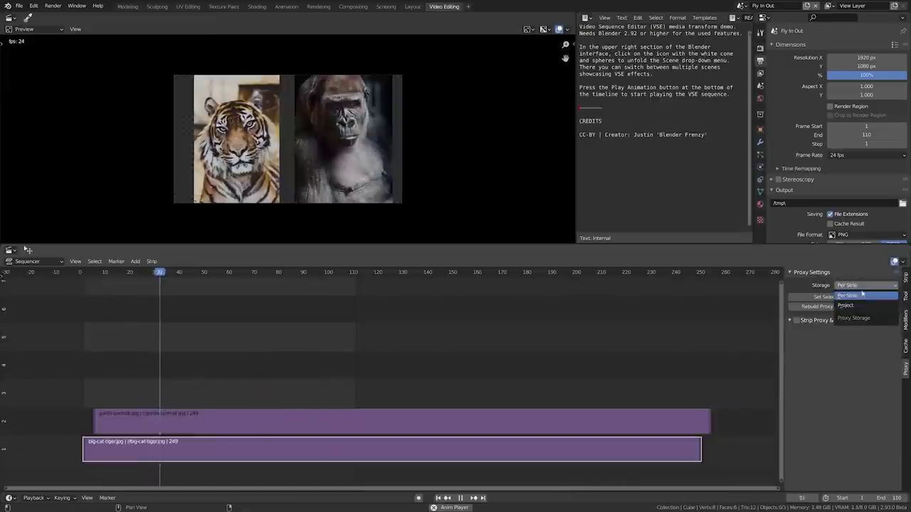
# Keep the video strip's proxy storage on Per Strip and reposition the animation strip in time
pyautogui.click(862, 295)
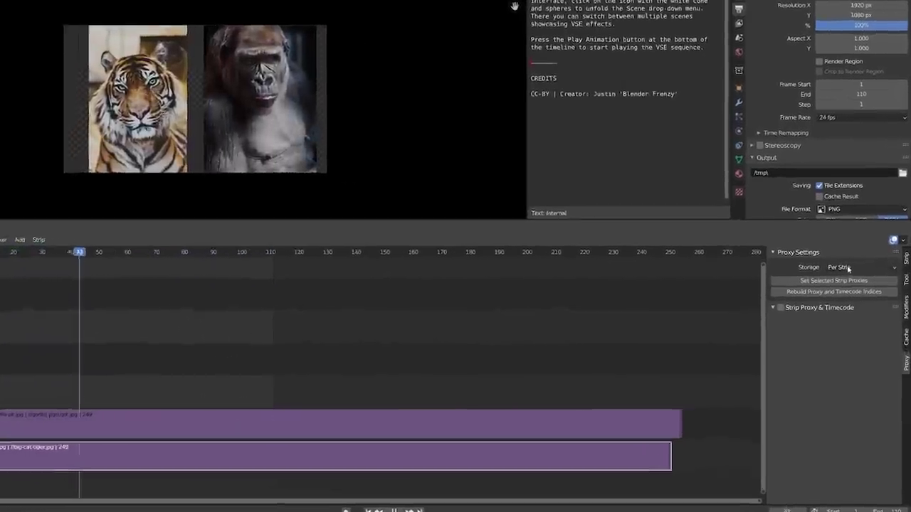
pyautogui.click(862, 285)
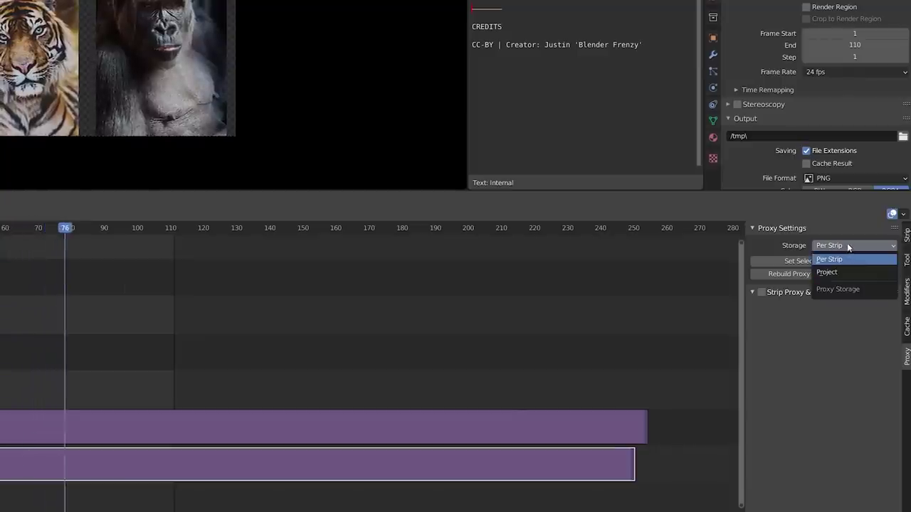
pyautogui.click(847, 259)
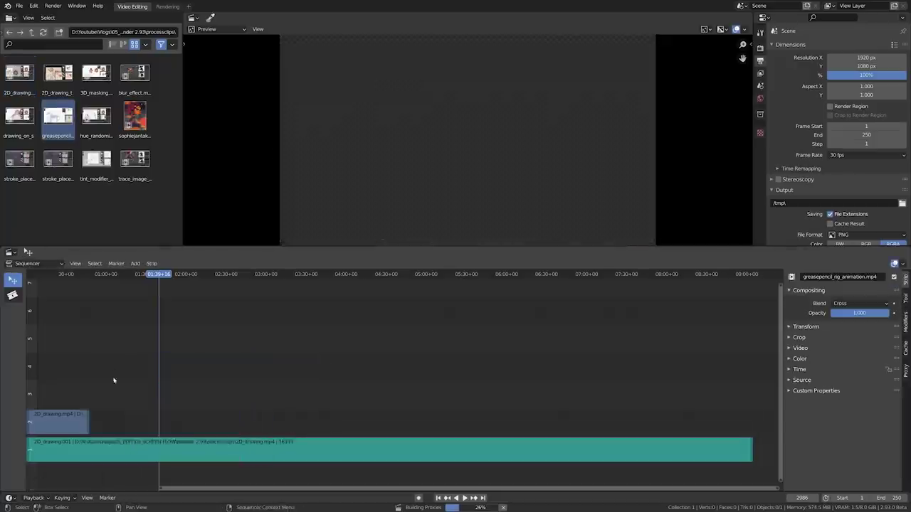
pyautogui.moveTo(57, 116); pyautogui.dragTo(122, 402)
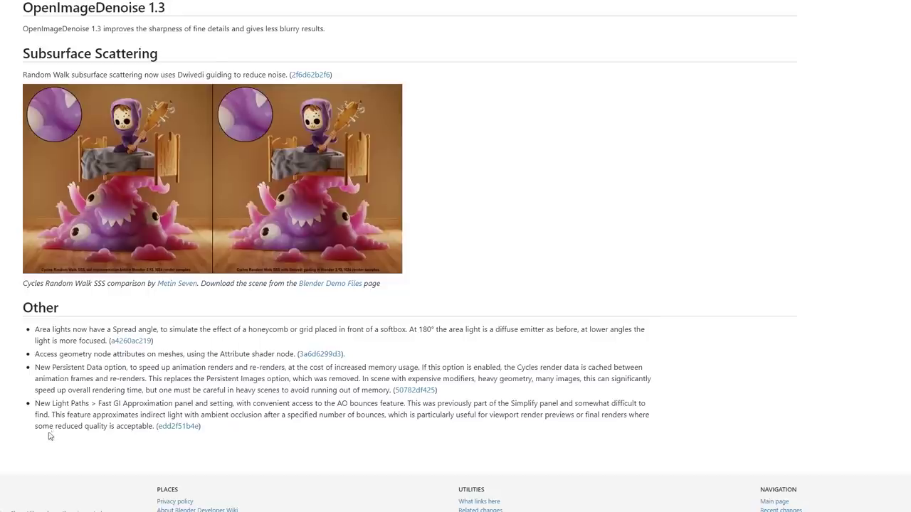
pyautogui.keyDown('ctrl'); pyautogui.scroll(2, 113, 449); pyautogui.keyUp('ctrl')
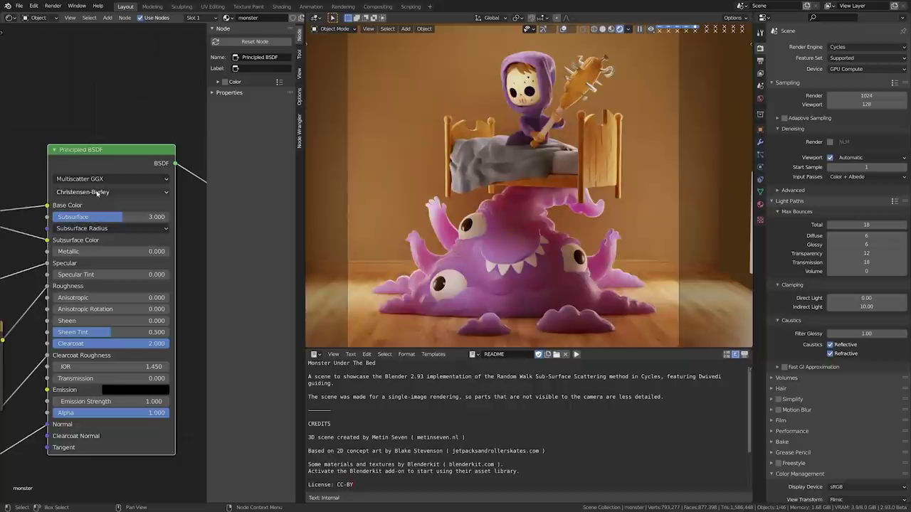
# Set the Principled BSDF subsurface method to Random Walk
pyautogui.click(107, 192)
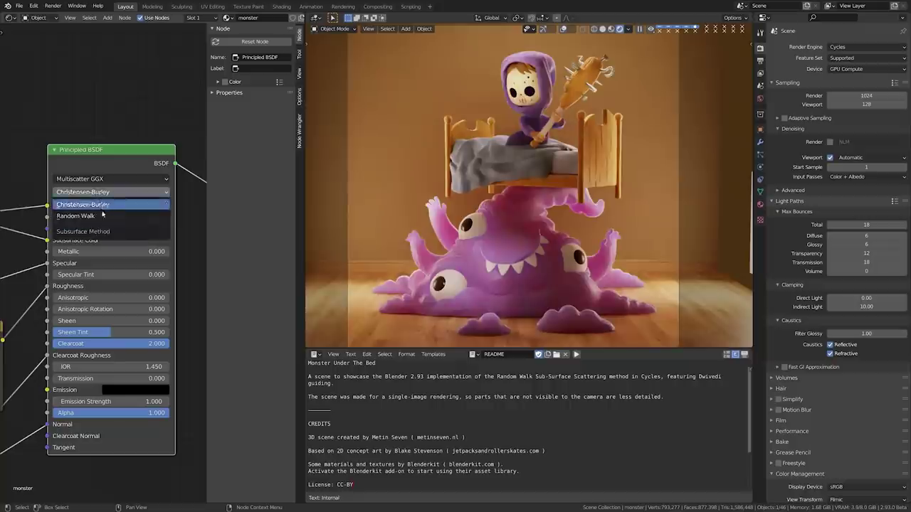
pyautogui.click(101, 217)
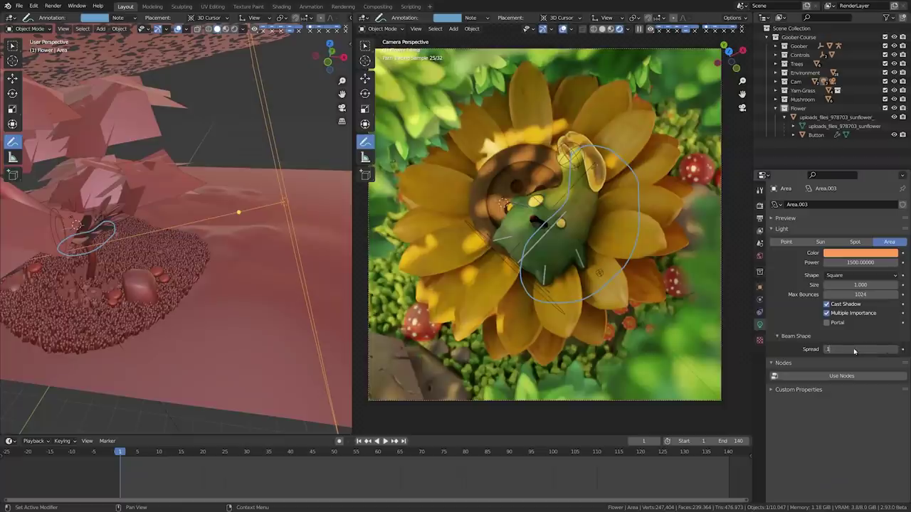
# Confirm a 1° beam spread on the orange area light
pyautogui.press('Return')
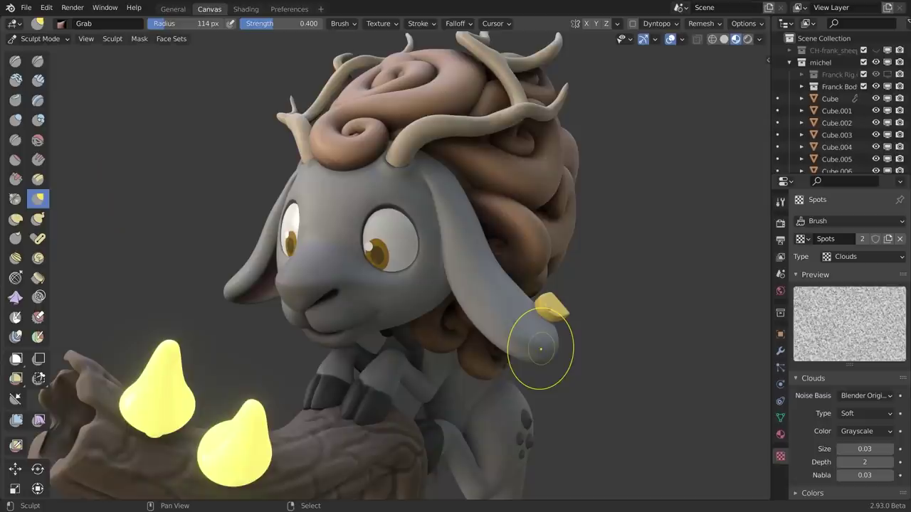
pyautogui.hotkey('shift', 'a')
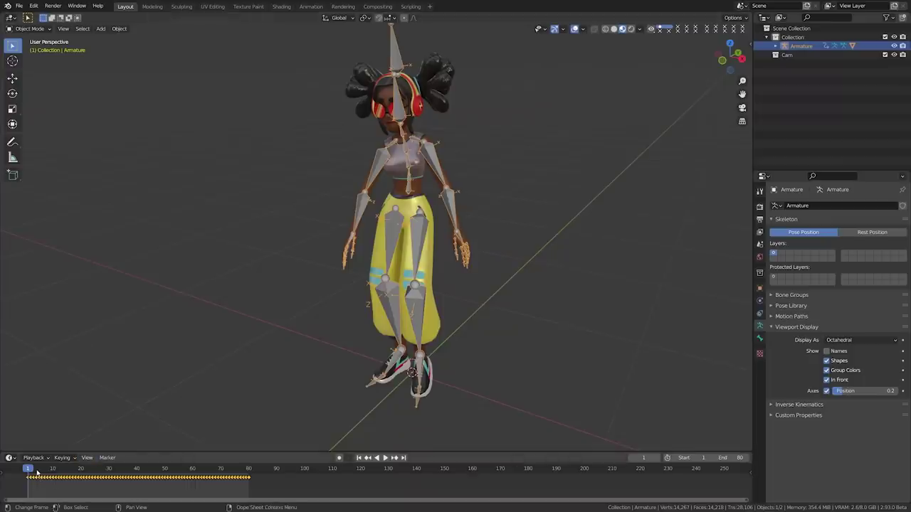
# Scrub the character to frame 29, adjust the bone Axes Position, and make a library override
pyautogui.moveTo(37, 472); pyautogui.dragTo(106, 471)
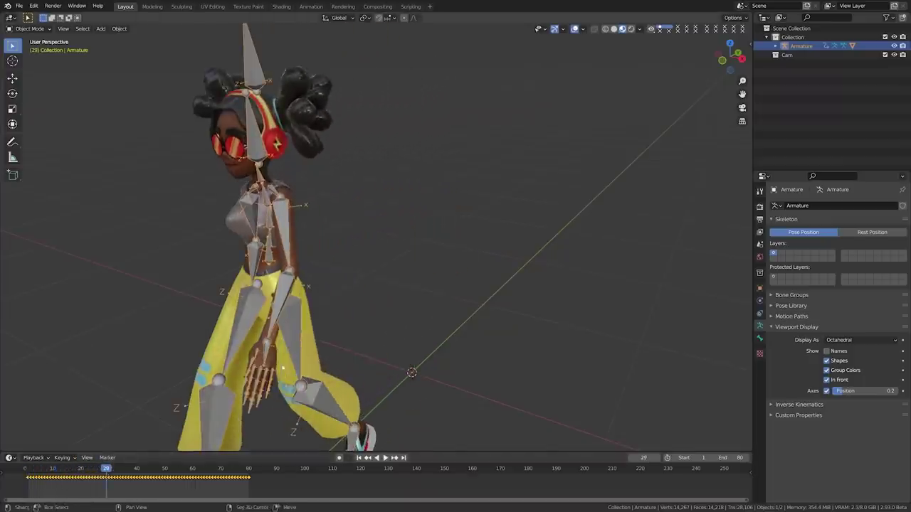
pyautogui.moveTo(283, 368); pyautogui.dragTo(335, 367, button='middle')
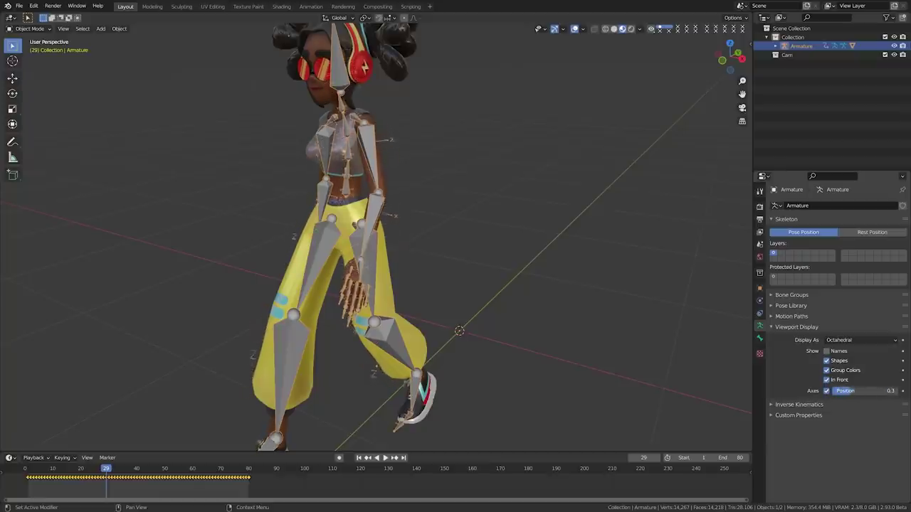
pyautogui.moveTo(861, 393); pyautogui.dragTo(843, 394)
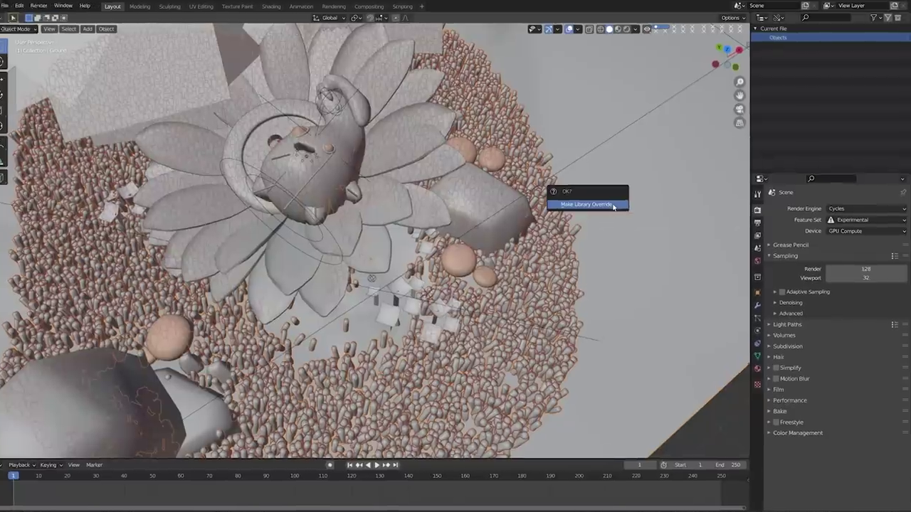
pyautogui.click(618, 203)
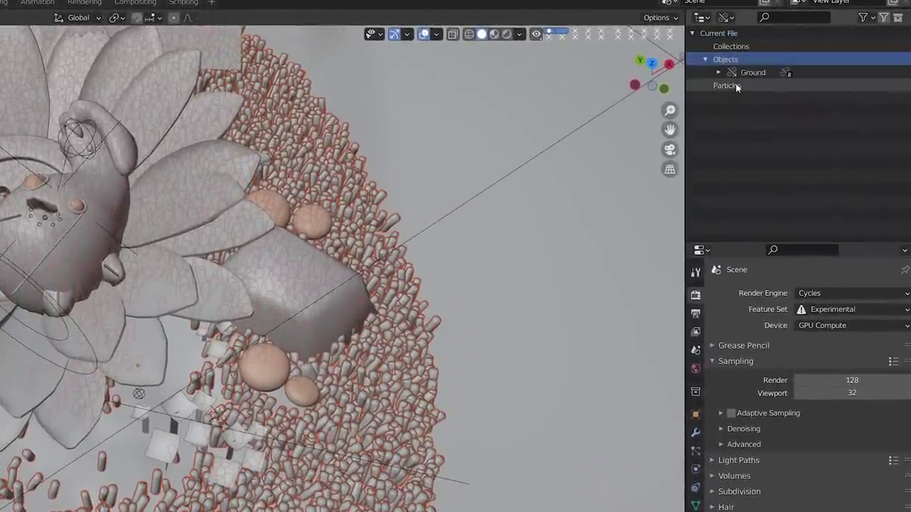
# Detect features and track them forward through the dog clip, then confirm Scene as Cryptomatte source
pyautogui.click(718, 73)
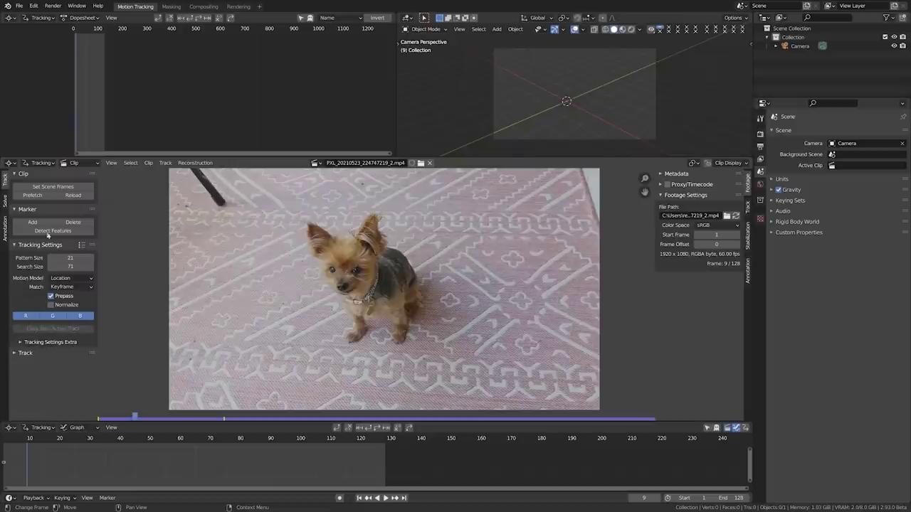
pyautogui.click(51, 231)
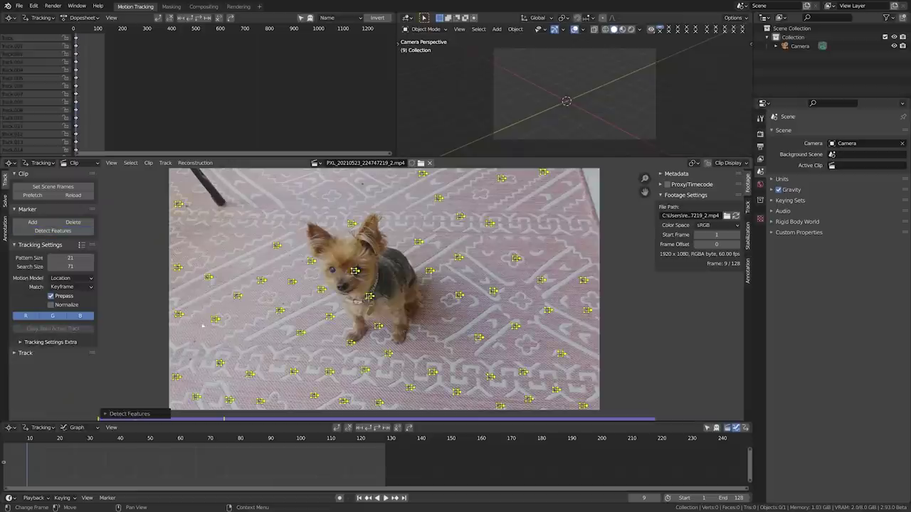
pyautogui.click(165, 163)
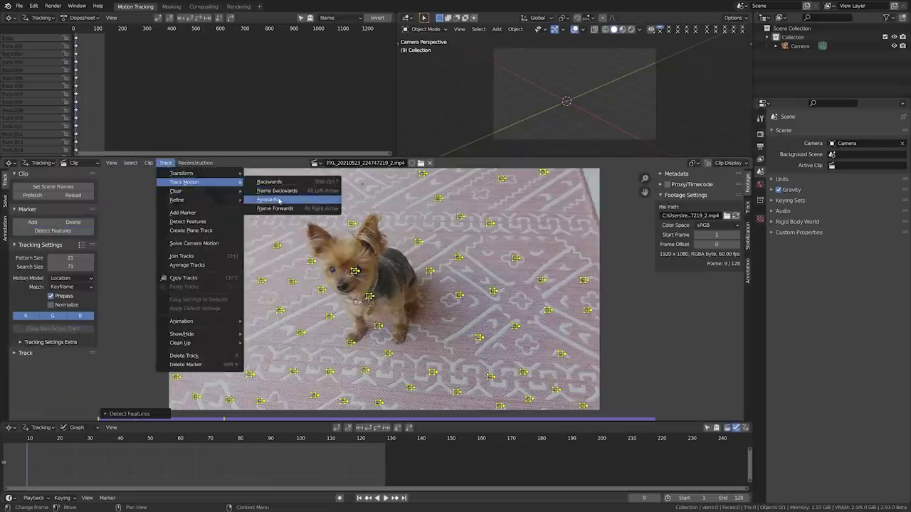
pyautogui.click(279, 201)
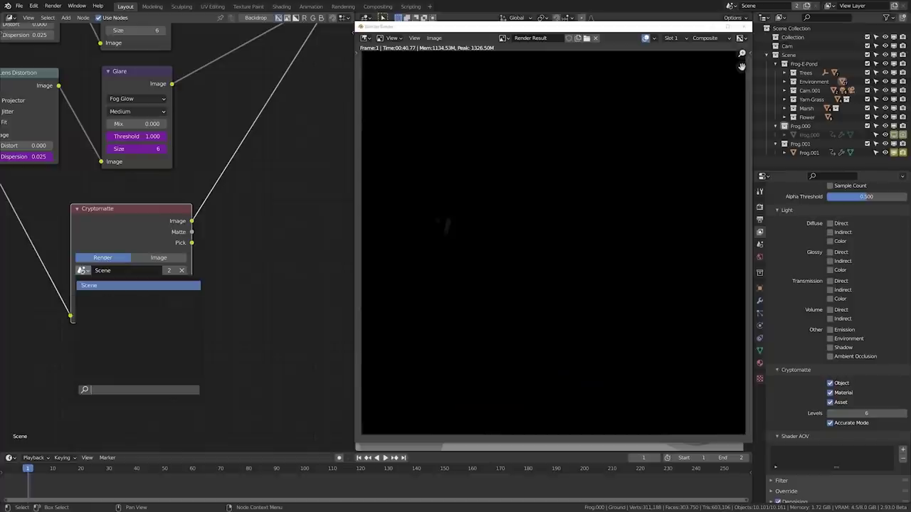
pyautogui.press('Return')
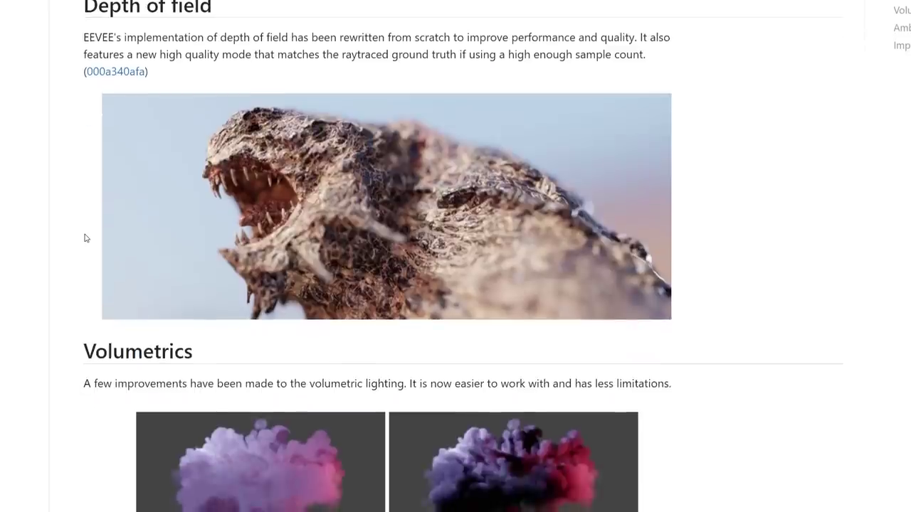
# Scroll the release notes past Volumetrics and Ambient Occlusion down to the Linked Data section
pyautogui.scroll(-1, 86, 238)
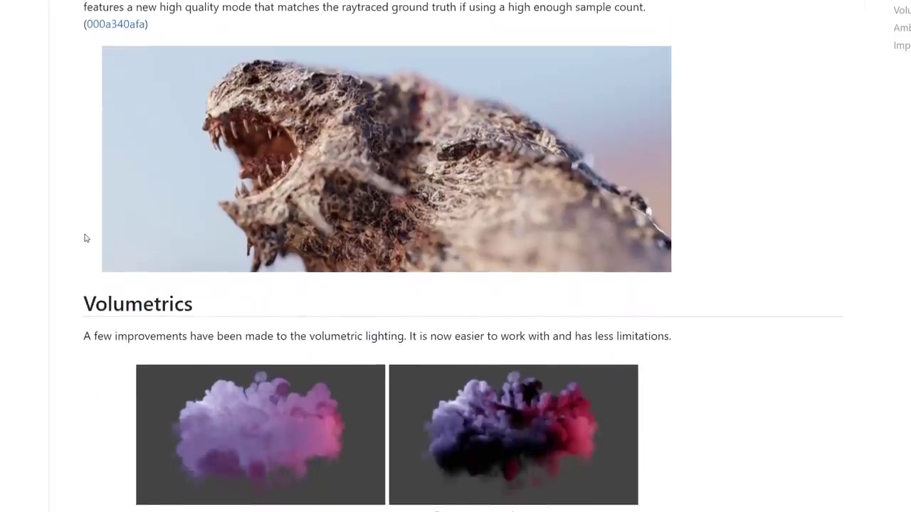
pyautogui.scroll(-1, 86, 238)
pyautogui.scroll(-1, 85, 239)
pyautogui.scroll(-1, 86, 238)
pyautogui.scroll(-2, 86, 238)
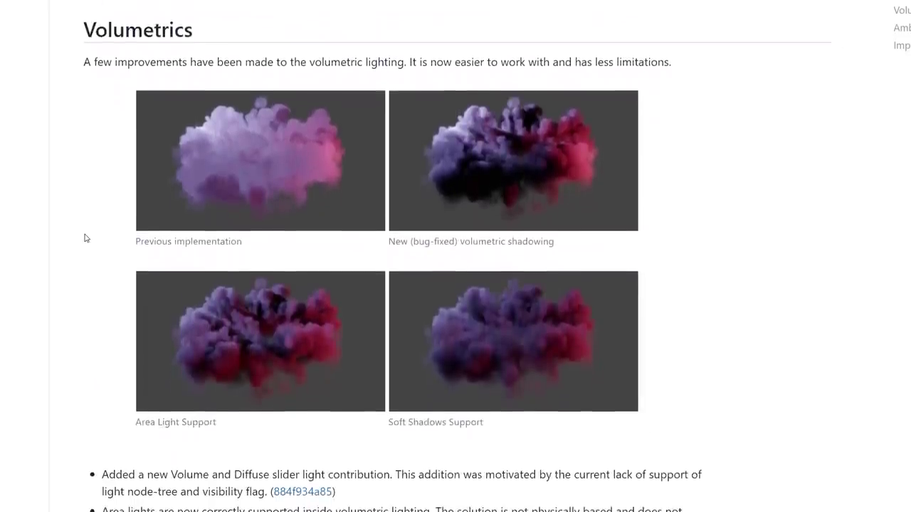
pyautogui.scroll(-3, 86, 239)
pyautogui.scroll(-2, 85, 238)
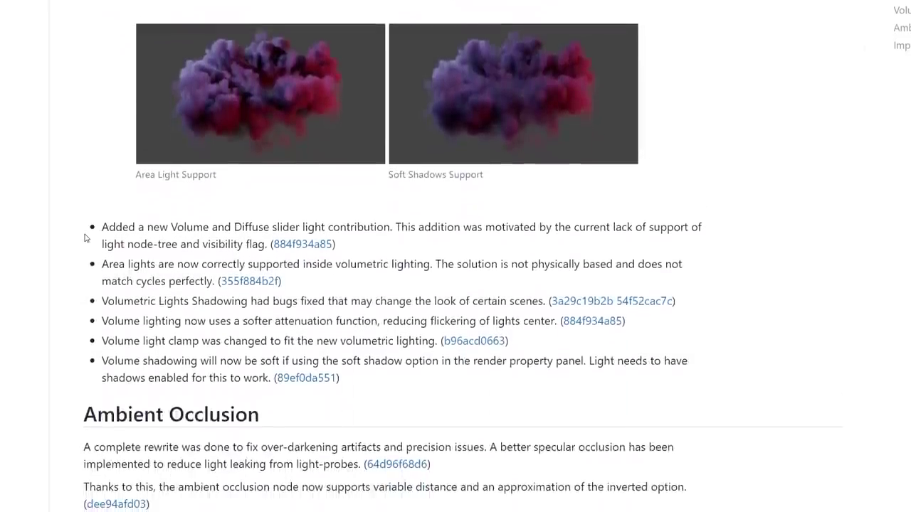
pyautogui.scroll(-1, 86, 239)
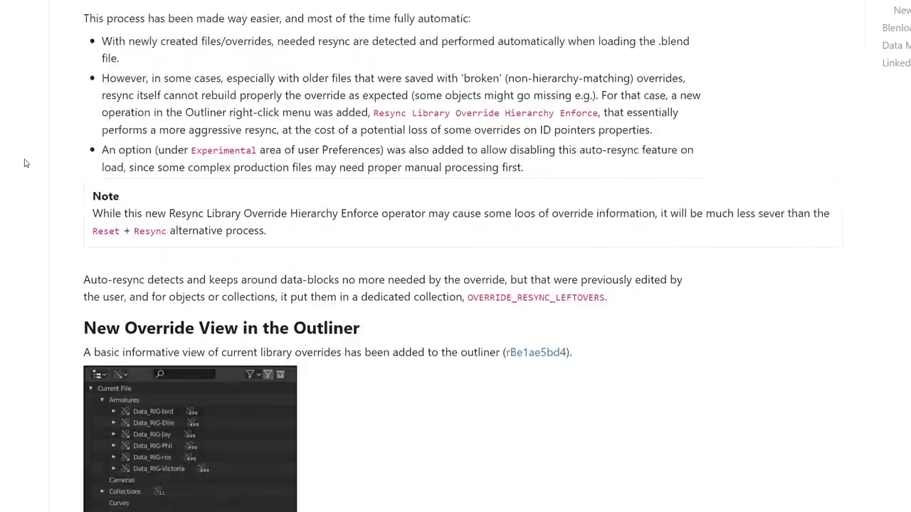
pyautogui.scroll(-1, 25, 163)
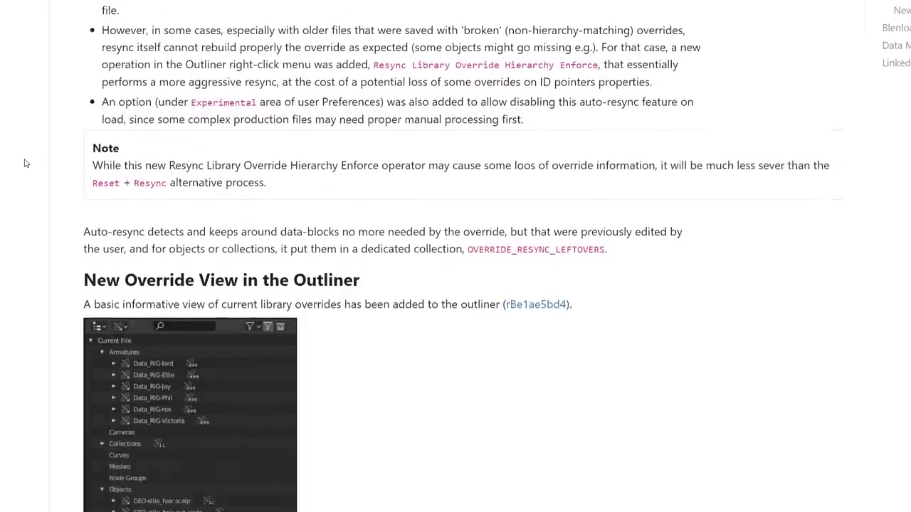
pyautogui.scroll(-1, 24, 163)
pyautogui.scroll(-1, 25, 163)
pyautogui.scroll(-1, 25, 163)
pyautogui.scroll(-1, 25, 163)
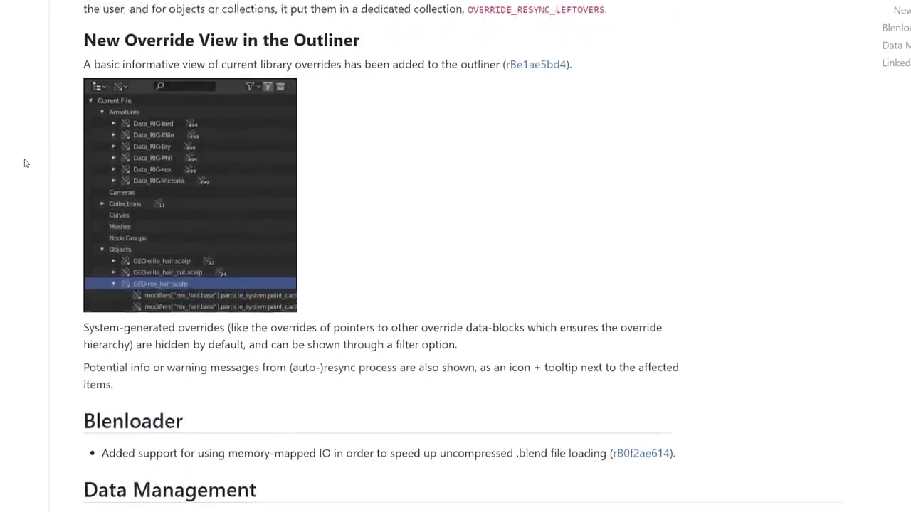
pyautogui.scroll(-1, 24, 163)
pyautogui.scroll(-1, 25, 163)
pyautogui.scroll(-1, 25, 163)
pyautogui.scroll(-1, 25, 163)
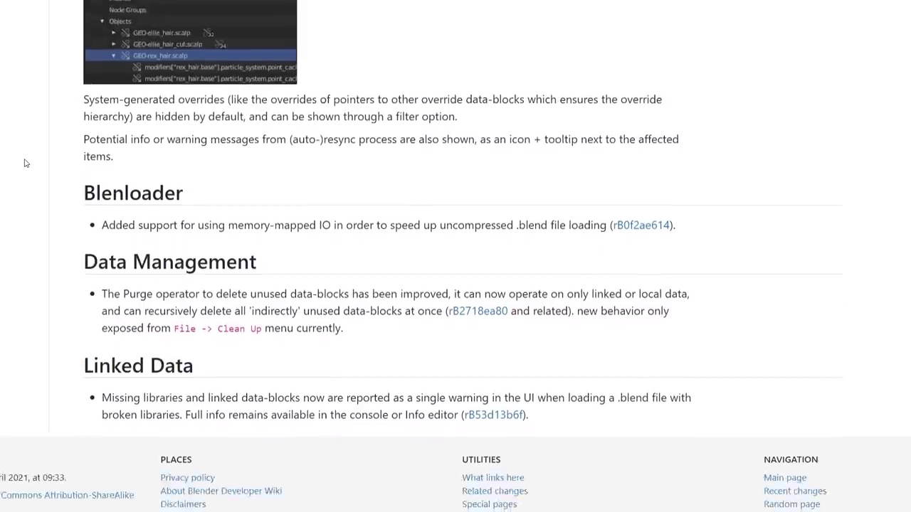